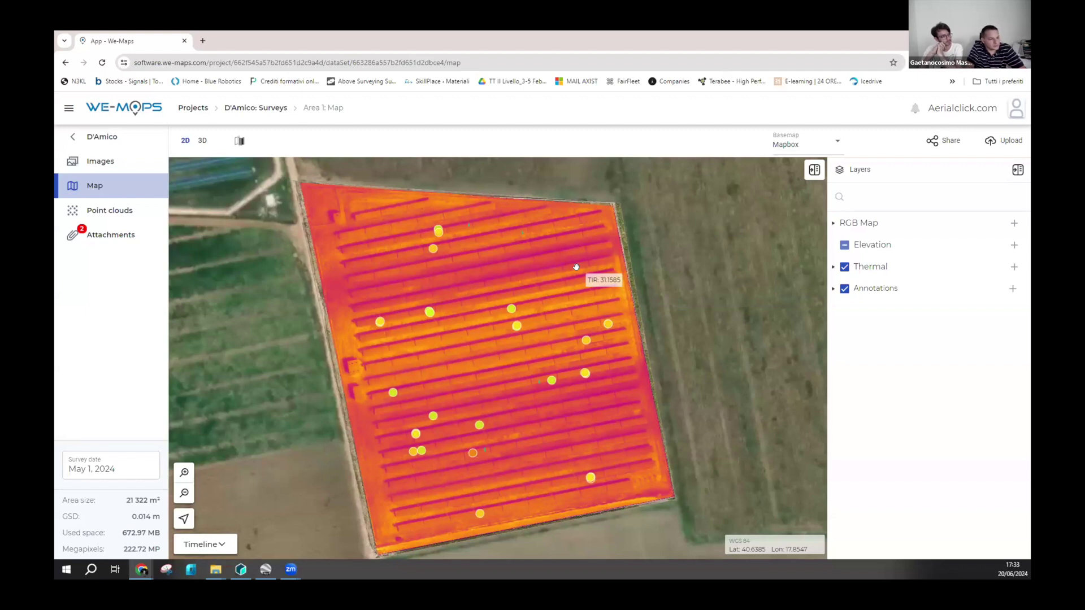
# Step: Toggle the thermal overlay off and back on against the RGB panels, then expand the annotation categories
pyautogui.click(843, 267)
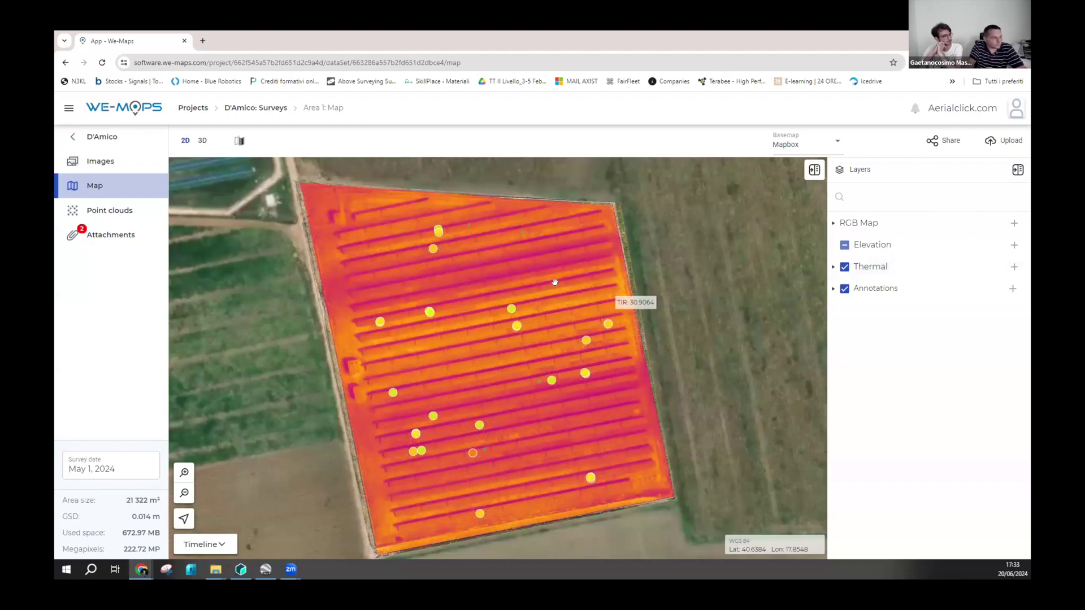
pyautogui.scroll(3, 541, 279)
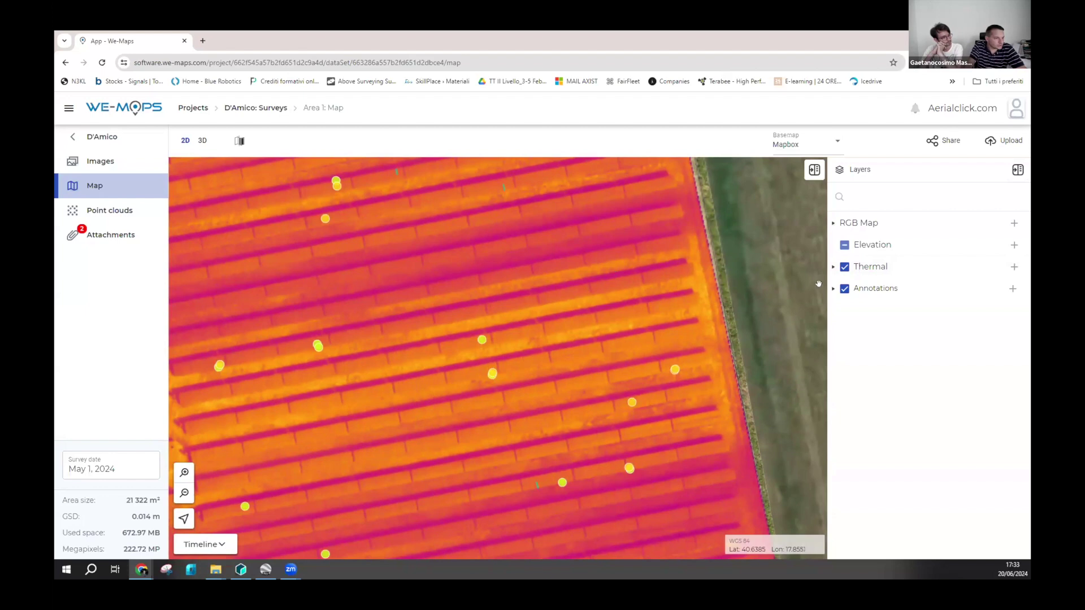
pyautogui.click(844, 267)
pyautogui.scroll(-2, 639, 305)
pyautogui.scroll(3, 767, 313)
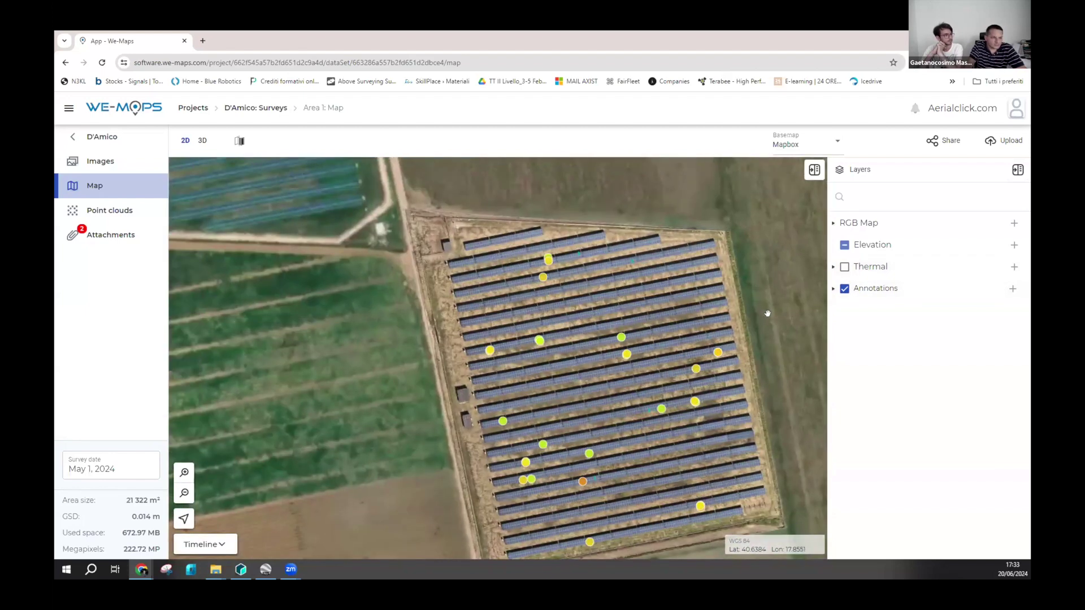
pyautogui.click(845, 266)
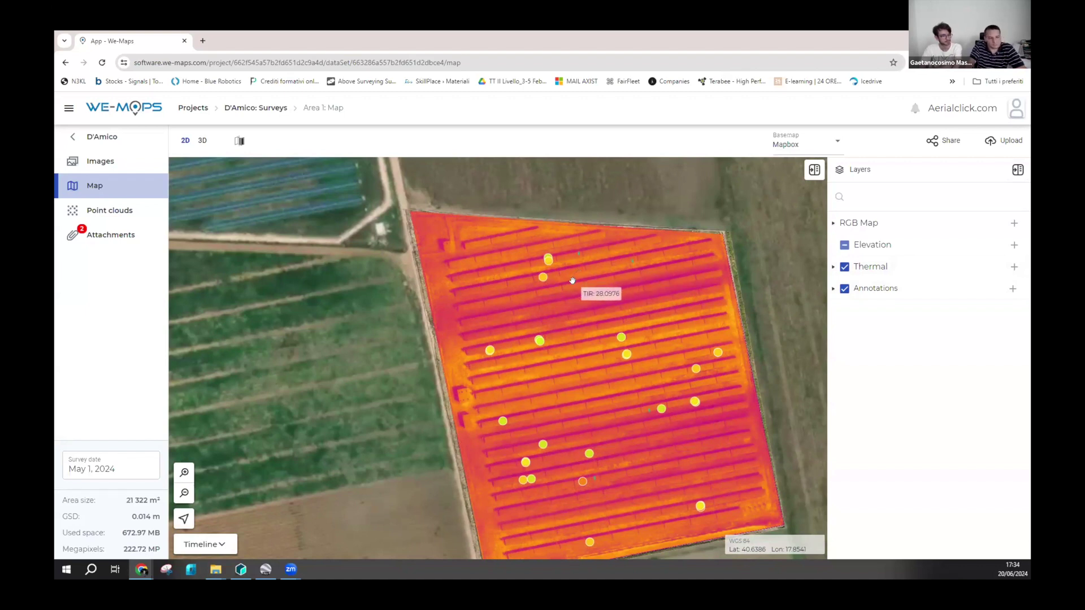
pyautogui.click(833, 289)
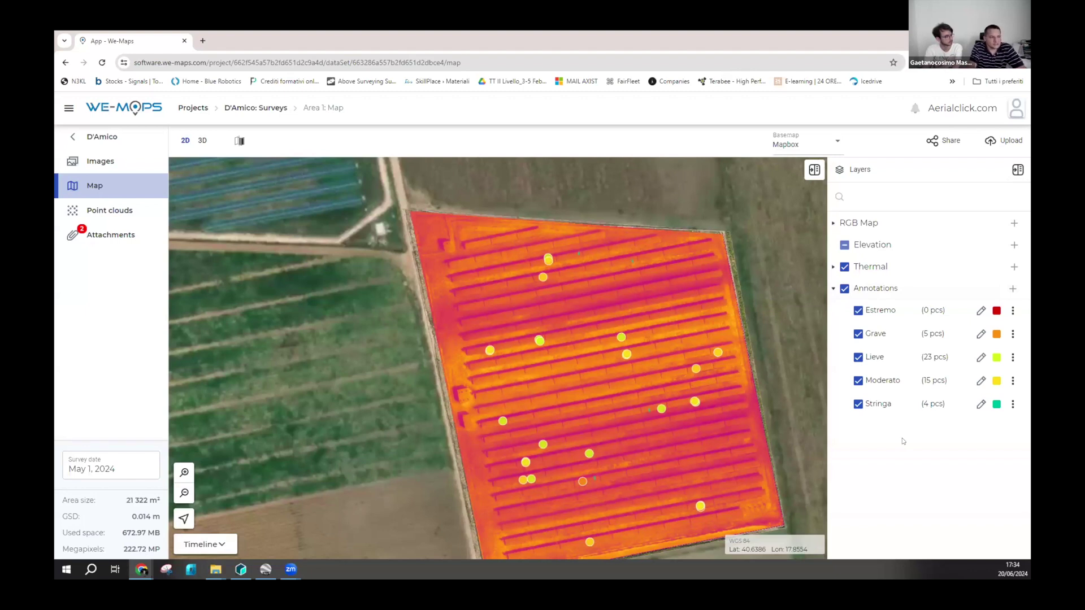
# Step: Zoom onto a yellow hotspot and hide then re-show the Lieve annotations to confirm it
pyautogui.moveTo(616, 300); pyautogui.dragTo(582, 277)
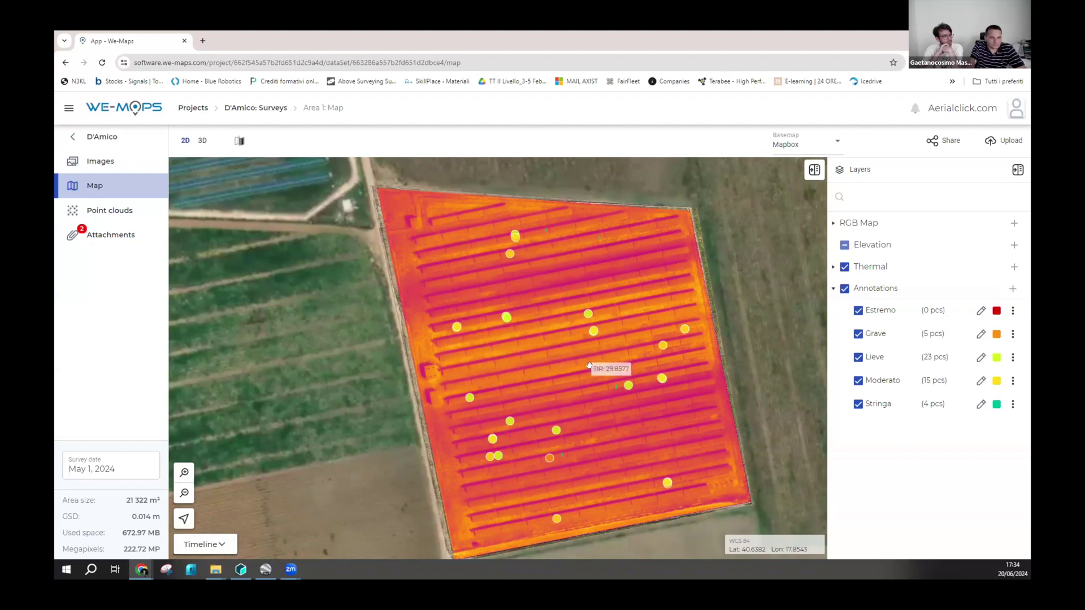
pyautogui.scroll(3, 592, 308)
pyautogui.scroll(3, 577, 317)
pyautogui.scroll(2, 559, 325)
pyautogui.scroll(2, 549, 332)
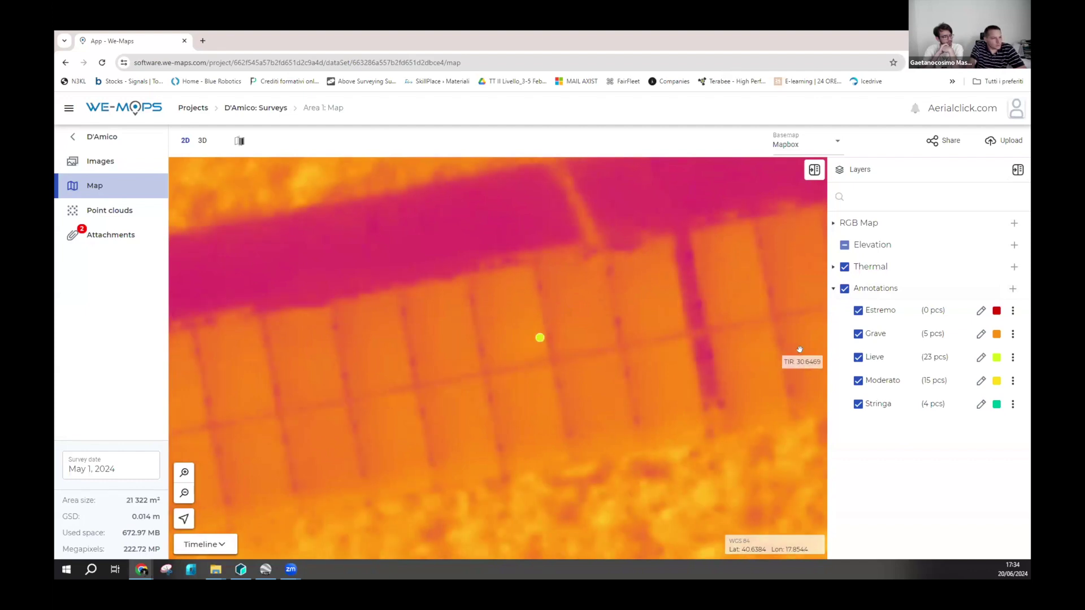
pyautogui.click(858, 358)
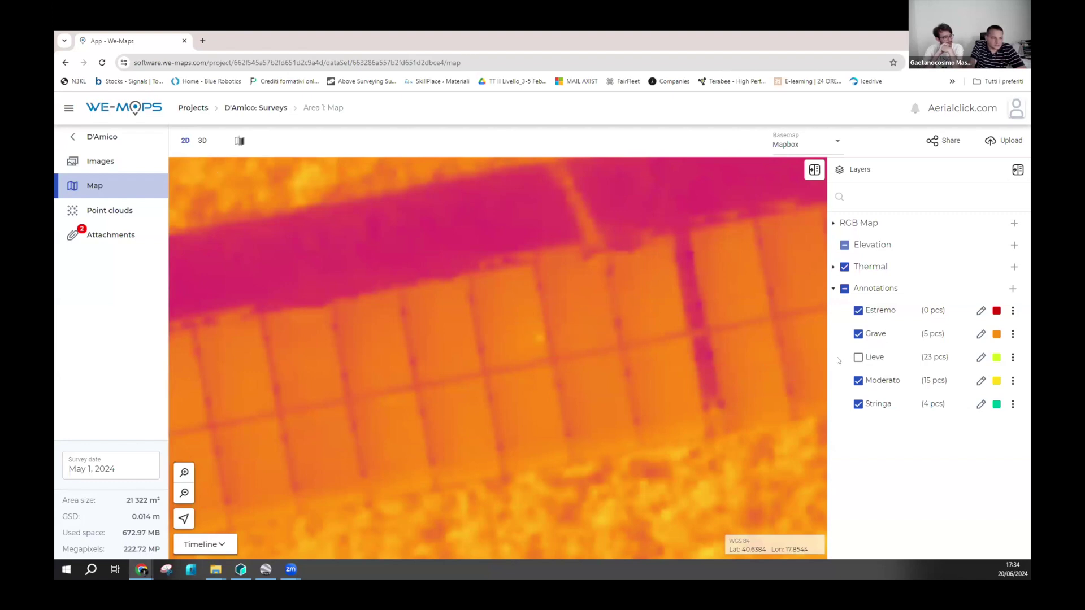
pyautogui.click(858, 359)
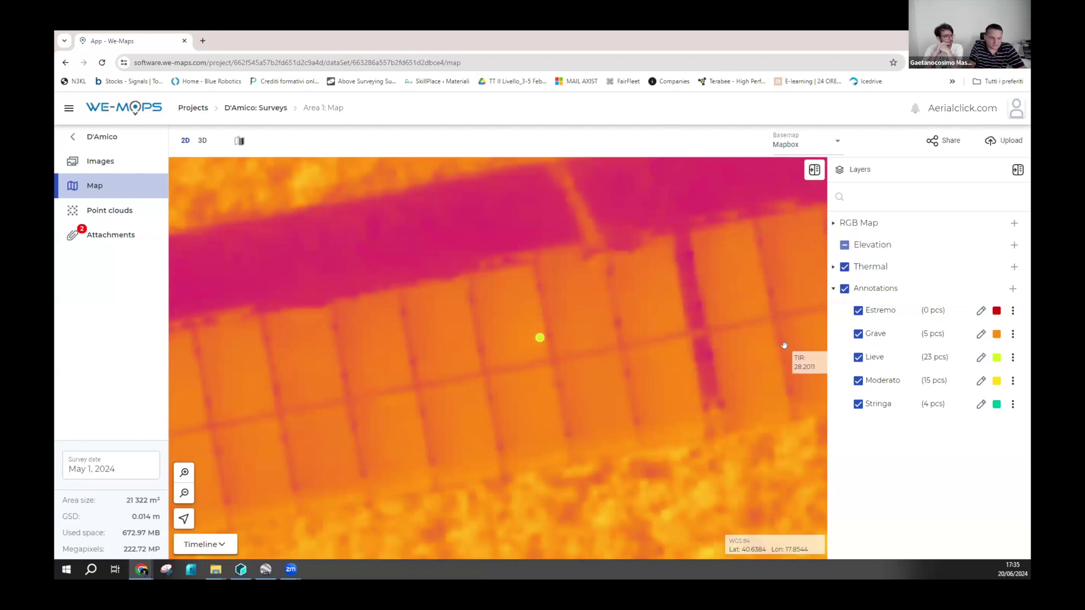
# Step: Zoom in and out over several hotspots and the Stringa string-fault line
pyautogui.scroll(-2, 571, 303)
pyautogui.scroll(-2, 571, 304)
pyautogui.scroll(-2, 566, 317)
pyautogui.scroll(-2, 556, 332)
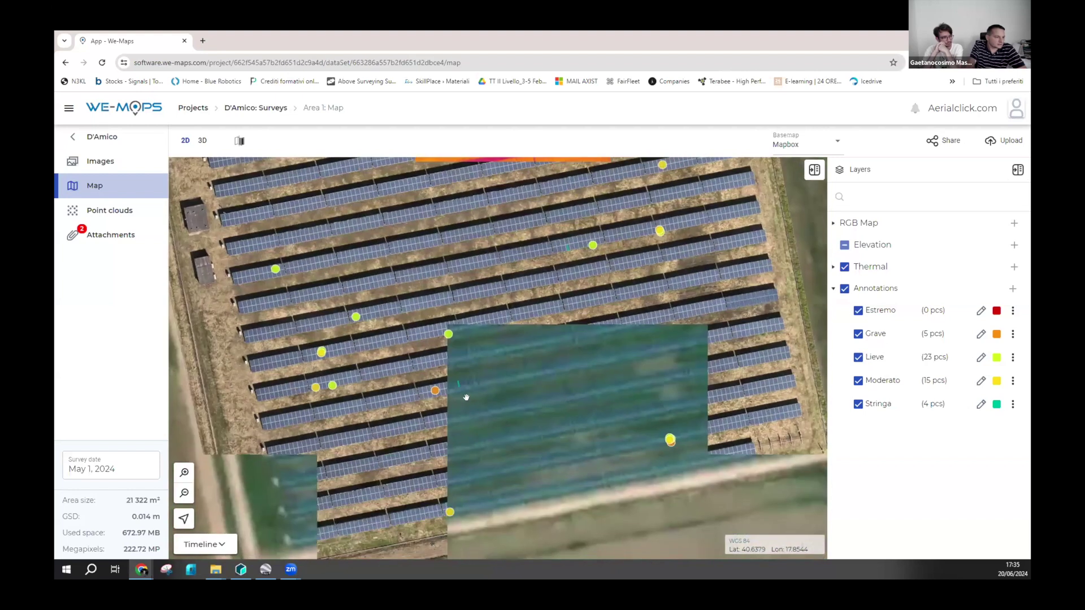
pyautogui.scroll(2, 452, 367)
pyautogui.scroll(2, 446, 361)
pyautogui.scroll(2, 447, 361)
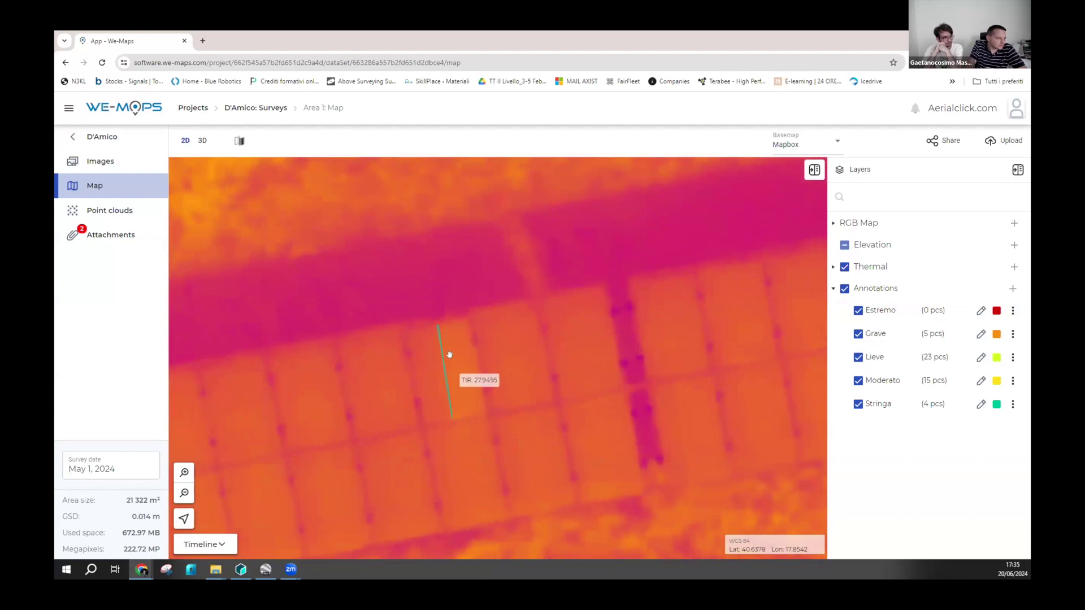
pyautogui.scroll(-5, 450, 356)
pyautogui.scroll(5, 588, 339)
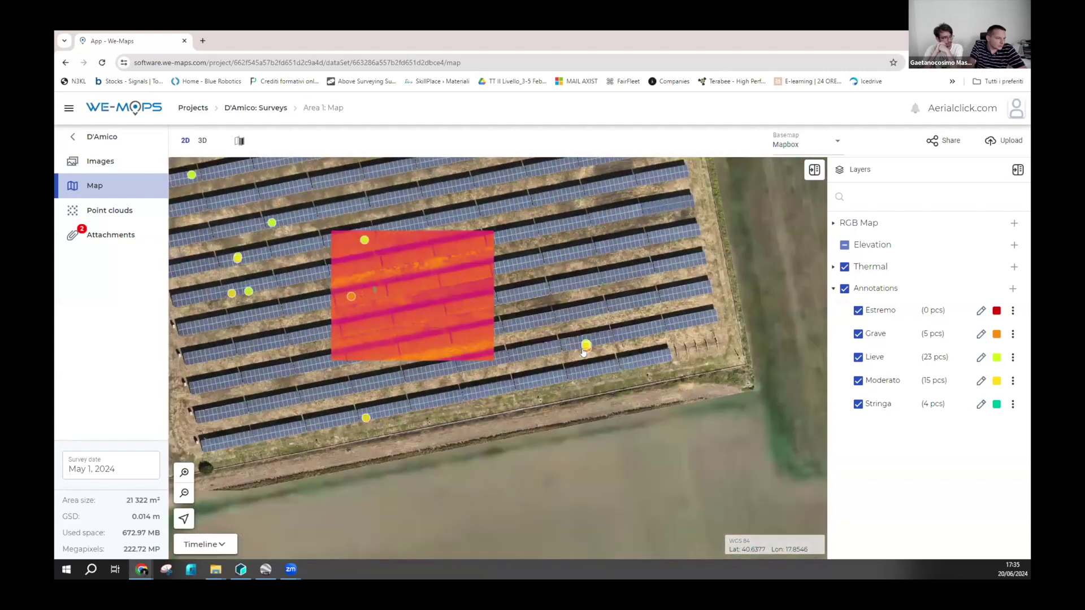
pyautogui.scroll(2, 599, 314)
pyautogui.scroll(3, 593, 299)
pyautogui.scroll(2, 592, 290)
pyautogui.scroll(1, 592, 290)
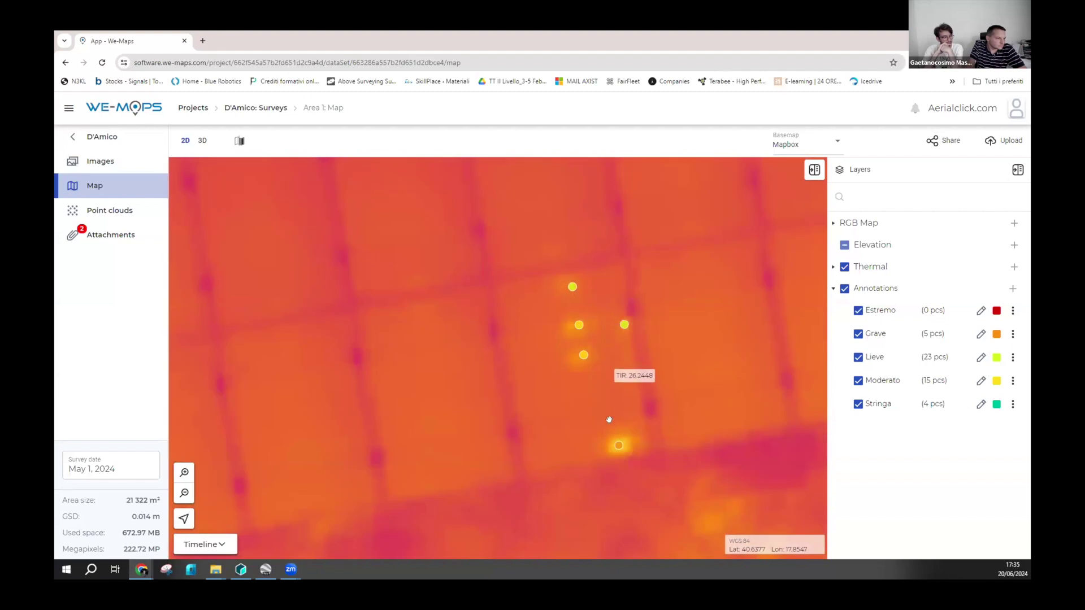
pyautogui.moveTo(618, 446)
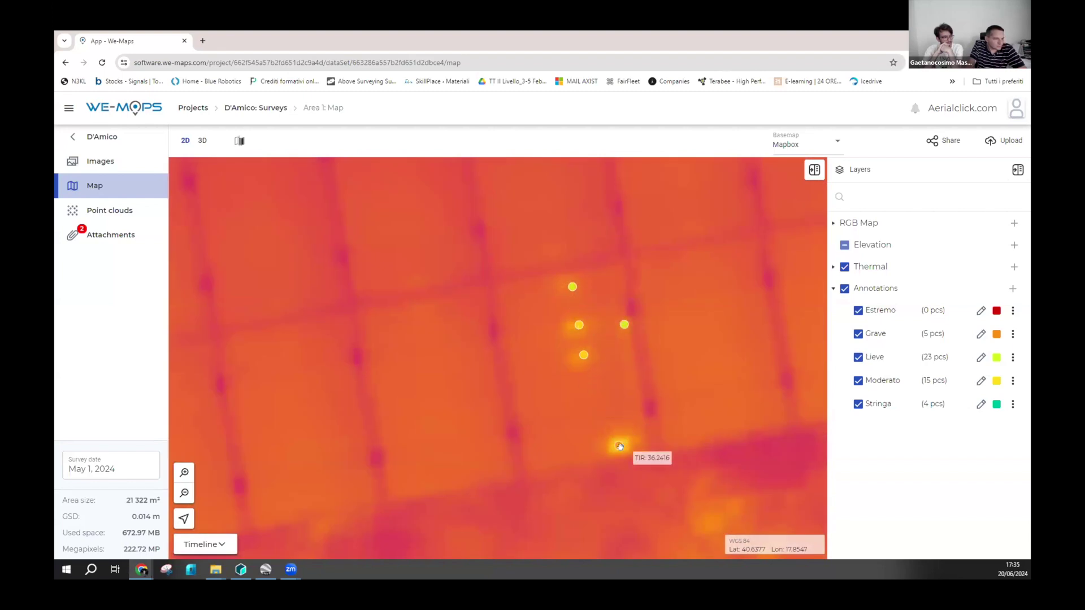
# Step: Zoom out to show the whole solar field with all annotated hotspots
pyautogui.scroll(-2, 605, 426)
pyautogui.scroll(-2, 593, 419)
pyautogui.scroll(-1, 532, 360)
pyautogui.scroll(-1, 508, 322)
pyautogui.scroll(-2, 509, 322)
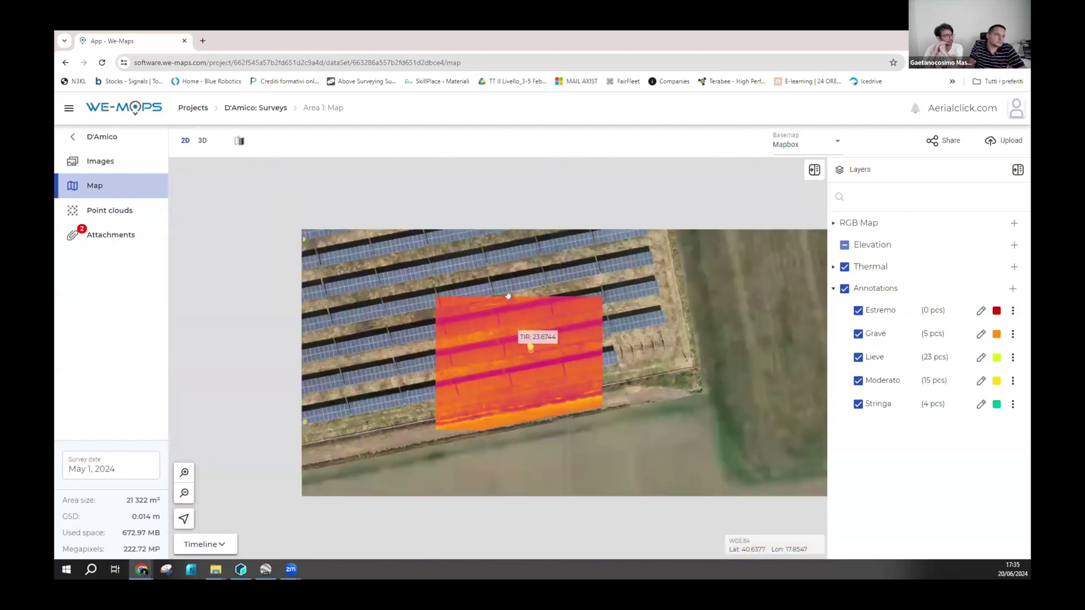
pyautogui.scroll(-1, 507, 282)
pyautogui.scroll(-1, 507, 282)
pyautogui.scroll(-1, 512, 322)
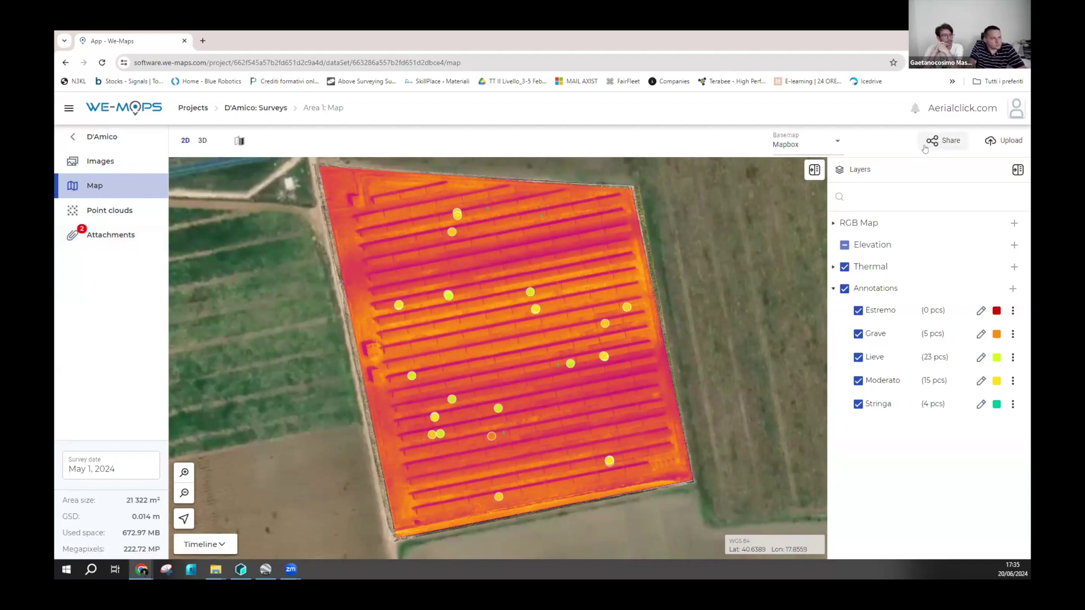
# Step: Go to Area 1's attached files and preview the solar.jpg photo full size
pyautogui.click(932, 141)
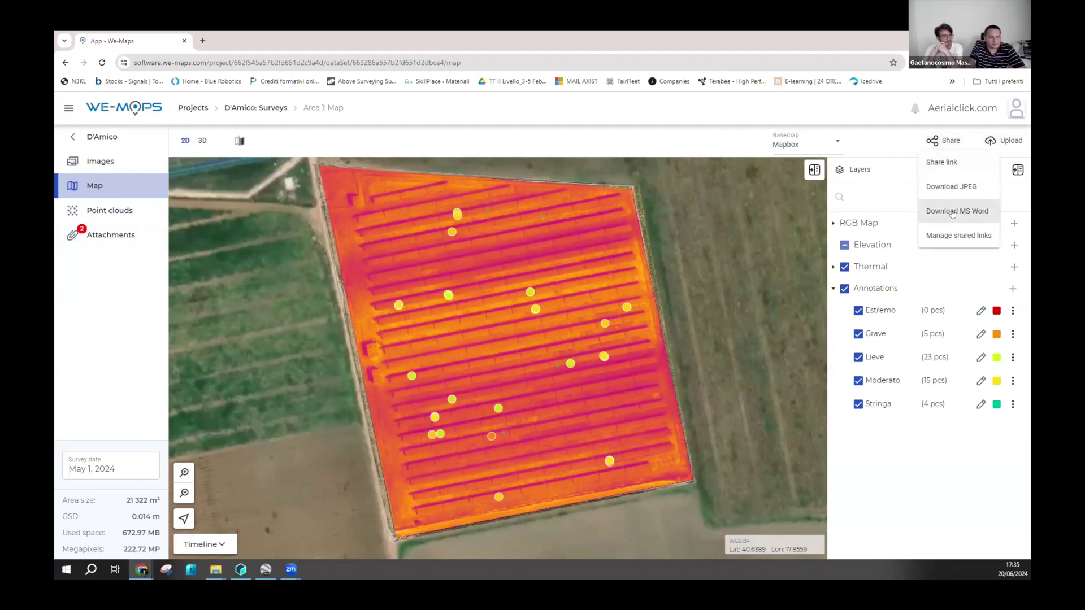
pyautogui.click(125, 236)
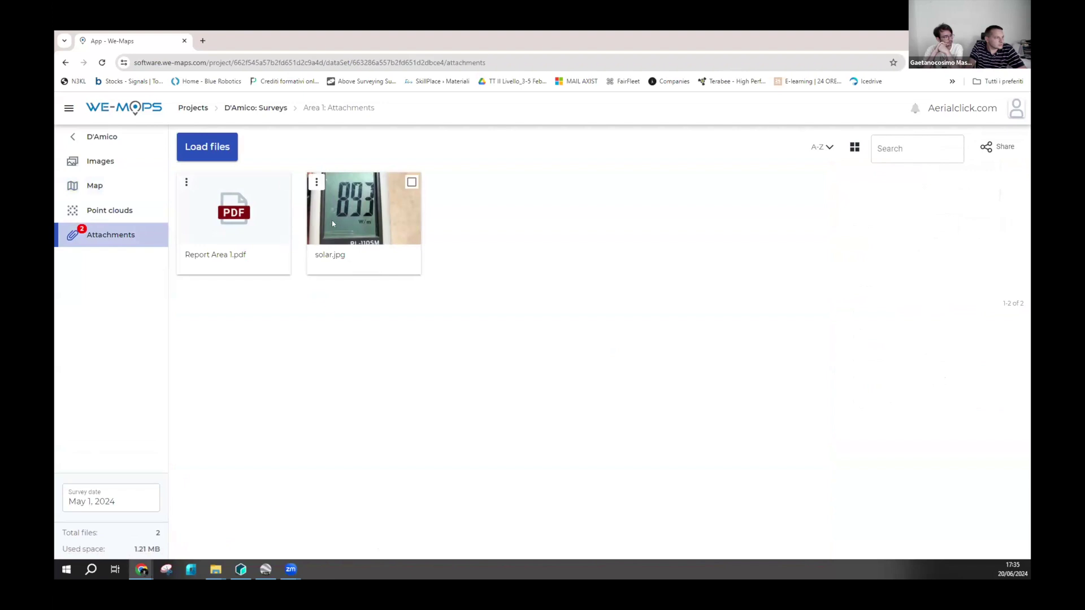
pyautogui.click(372, 231)
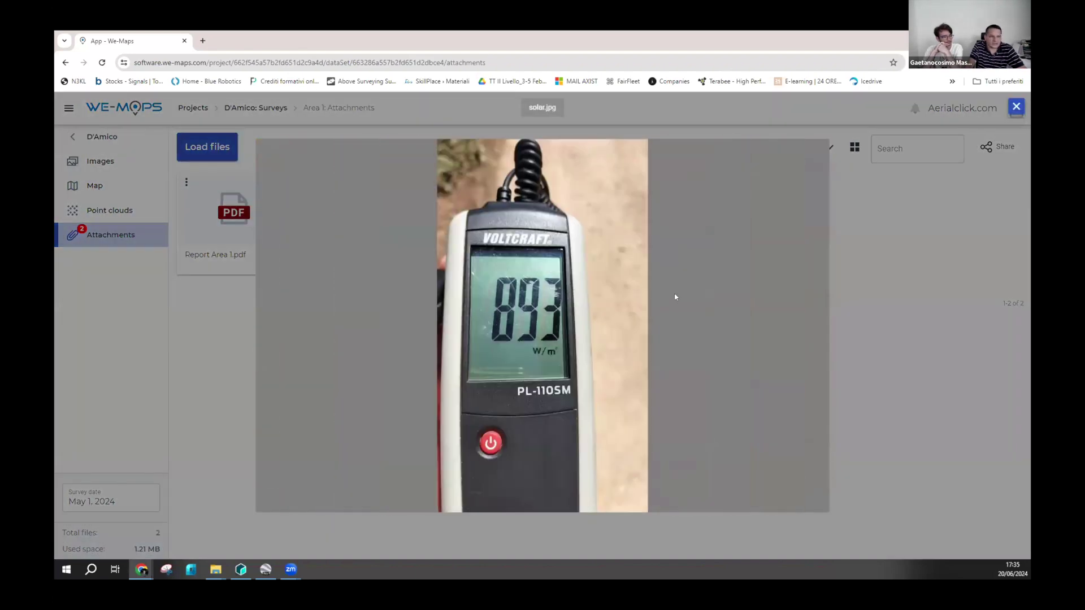
# Step: Close the photo preview and select the Report Area 1.pdf attachment
pyautogui.click(879, 302)
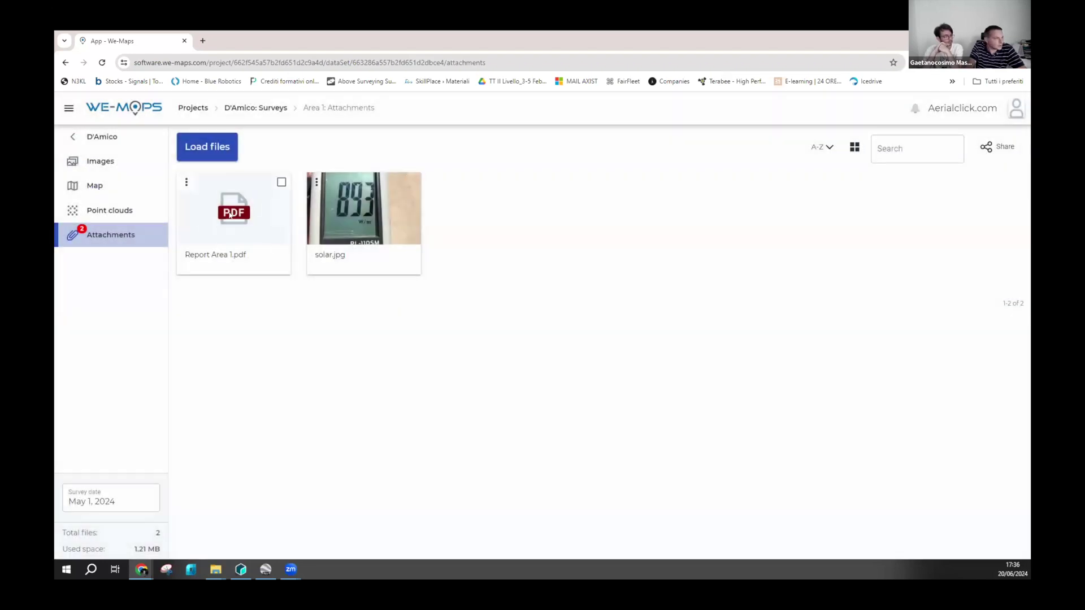
pyautogui.doubleClick(229, 222)
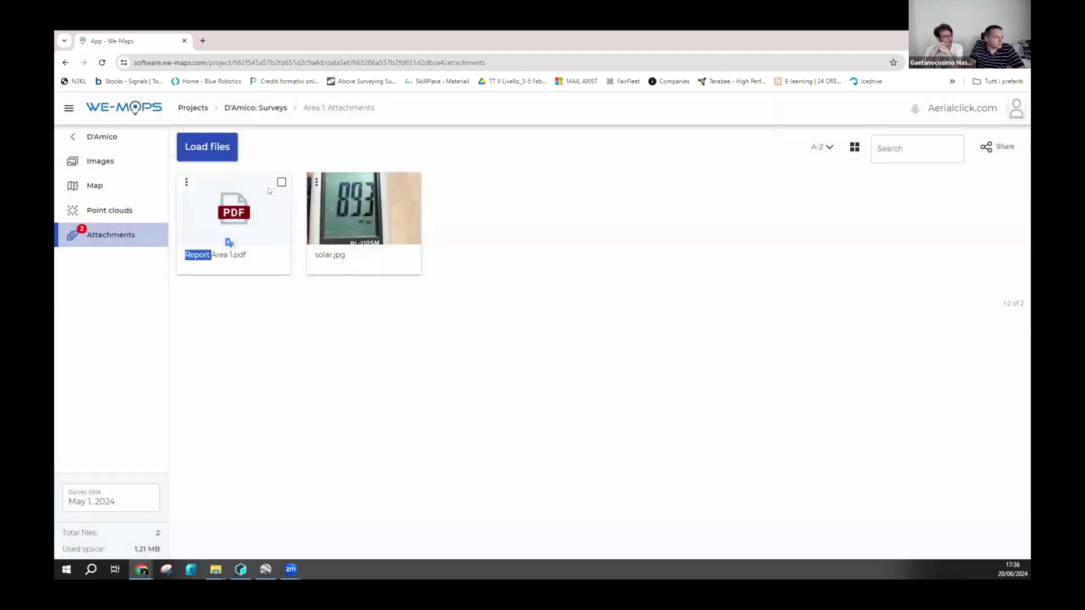
pyautogui.click(285, 198)
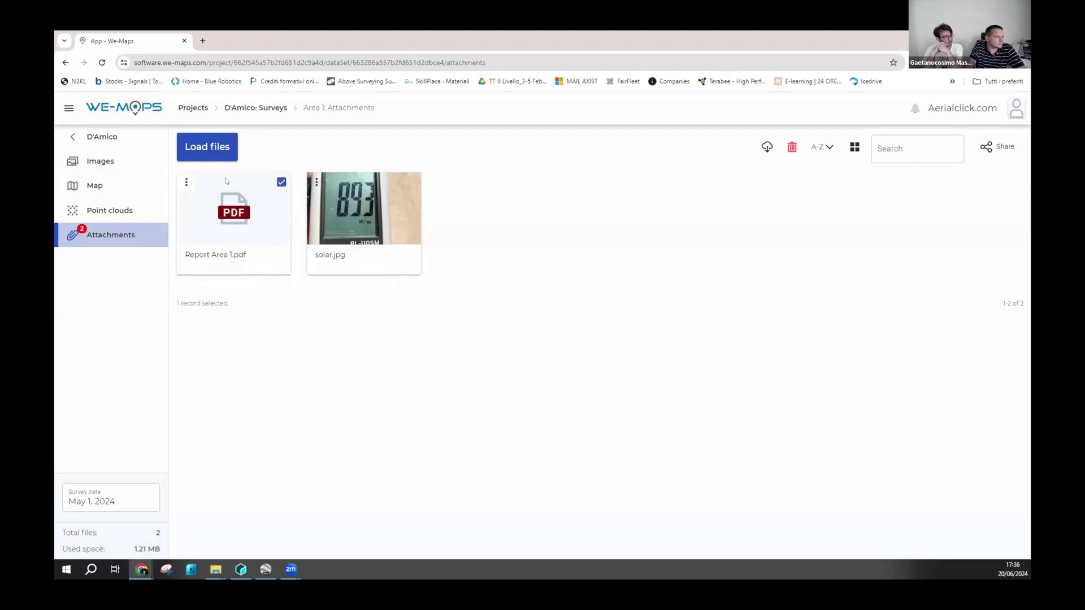
pyautogui.click(767, 147)
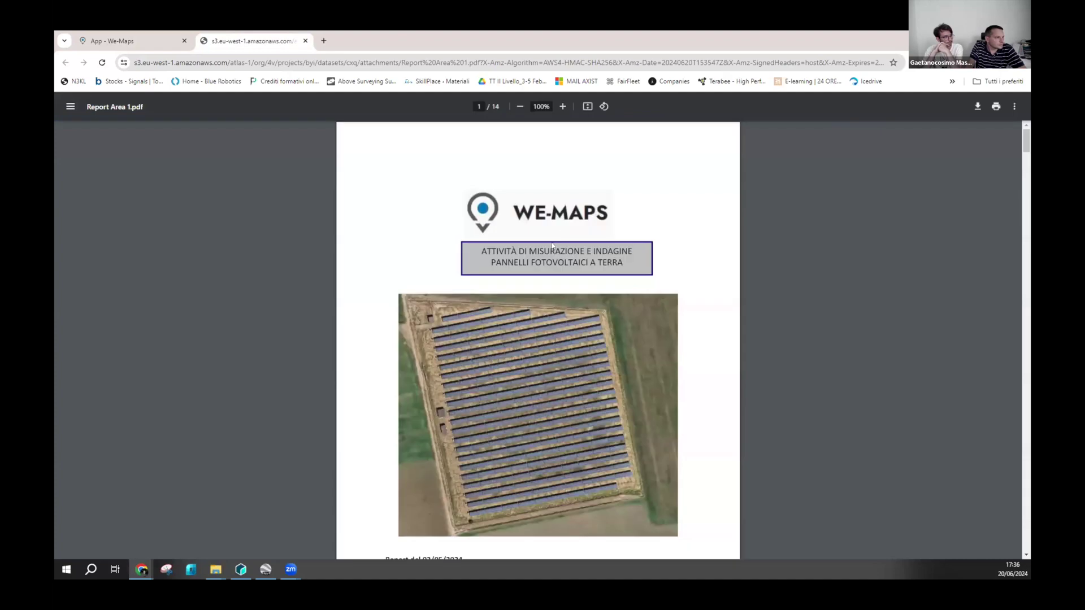
pyautogui.scroll(-1, 541, 249)
pyautogui.scroll(-2, 541, 249)
pyautogui.scroll(-10, 541, 249)
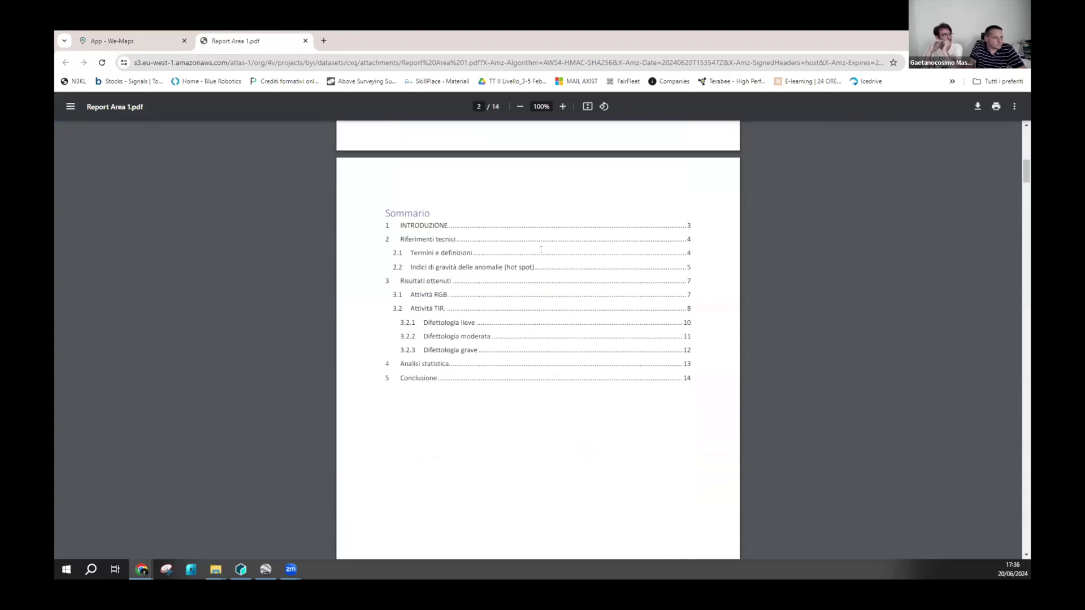
pyautogui.scroll(-7, 541, 249)
pyautogui.scroll(-5, 541, 249)
pyautogui.scroll(-7, 541, 249)
pyautogui.scroll(-12, 540, 249)
pyautogui.scroll(-12, 541, 249)
pyautogui.scroll(-10, 540, 249)
pyautogui.scroll(-5, 541, 249)
pyautogui.scroll(-7, 541, 250)
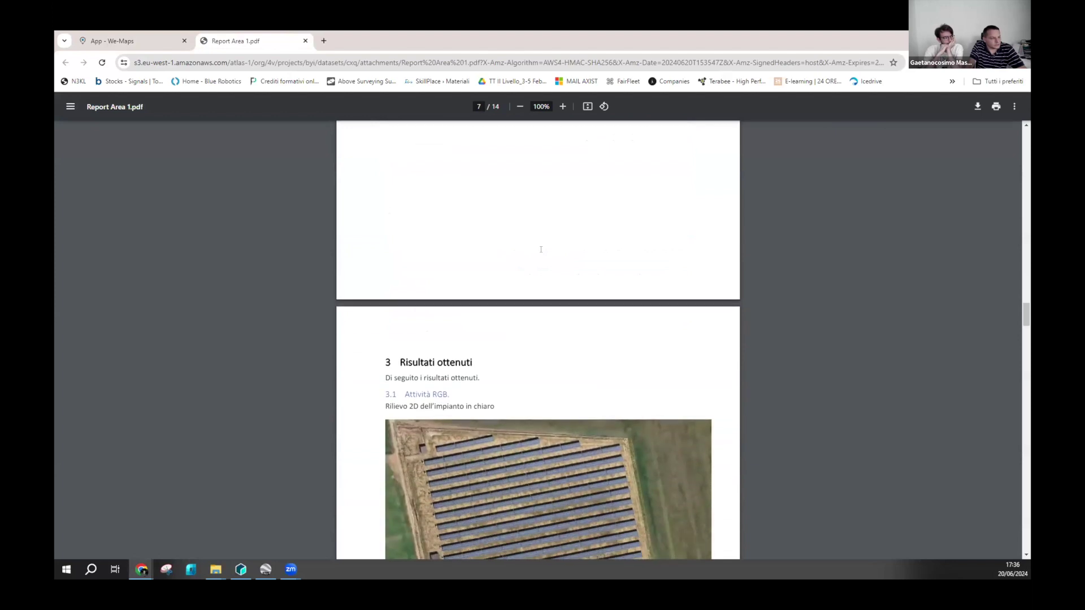
pyautogui.scroll(-7, 541, 249)
pyautogui.scroll(-1, 540, 249)
pyautogui.scroll(-2, 541, 249)
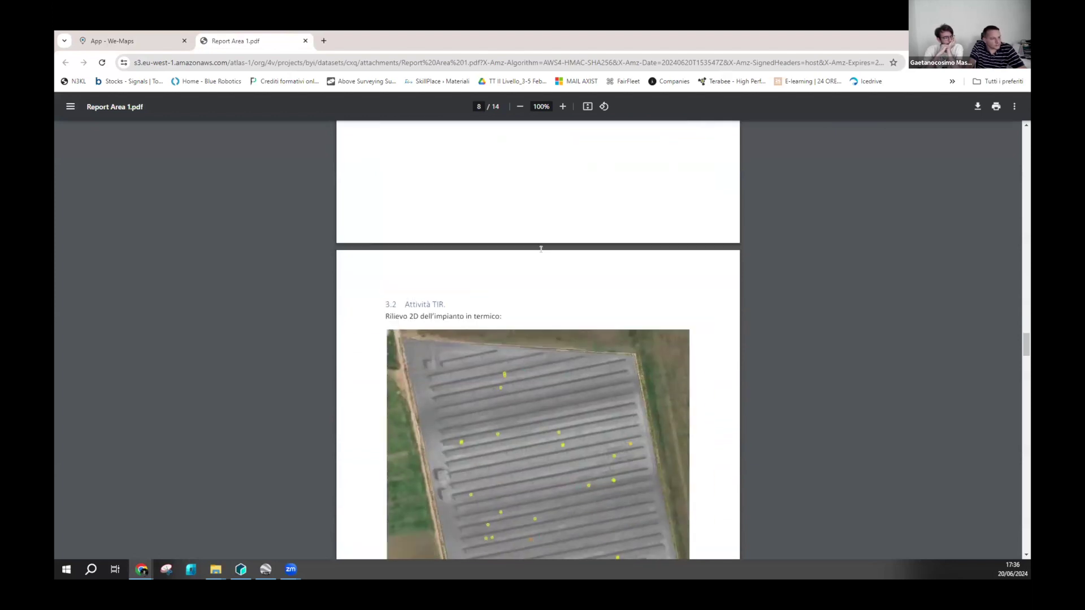
pyautogui.scroll(-6, 541, 249)
pyautogui.scroll(-4, 541, 249)
pyautogui.scroll(-8, 540, 250)
pyautogui.scroll(-5, 537, 250)
pyautogui.scroll(-2, 533, 250)
pyautogui.scroll(-1, 532, 250)
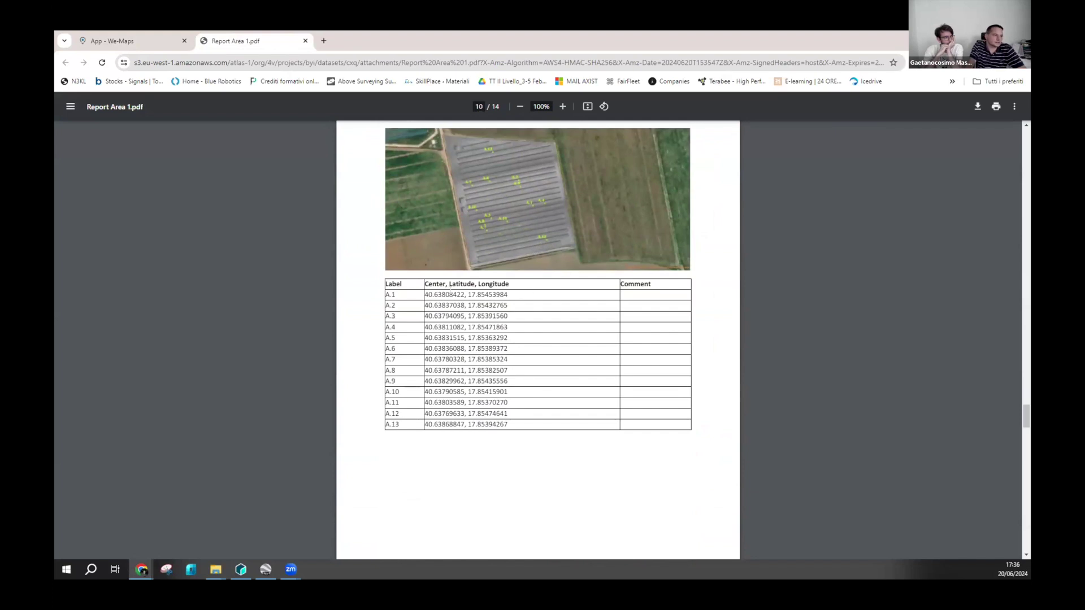
pyautogui.scroll(-5, 481, 272)
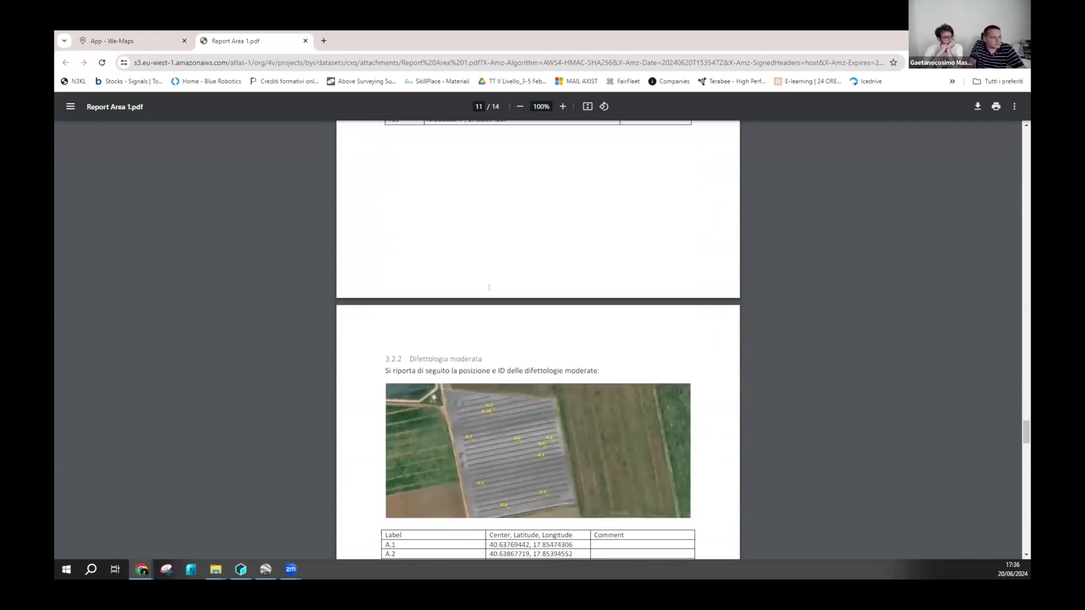
pyautogui.scroll(-5, 483, 275)
pyautogui.scroll(-10, 486, 282)
pyautogui.scroll(-6, 489, 287)
pyautogui.scroll(-3, 489, 288)
pyautogui.scroll(3, 469, 266)
pyautogui.scroll(-1, 445, 242)
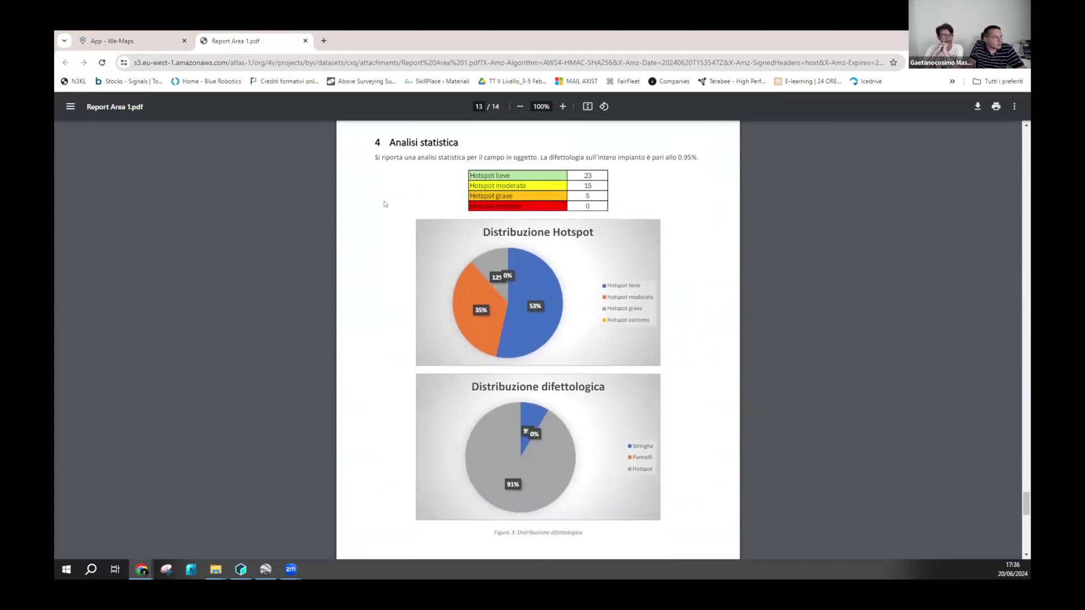
# Step: Close the PDF, view Area 1's thermal map, cancel a share link, and return to D'Amico surveys
pyautogui.click(305, 41)
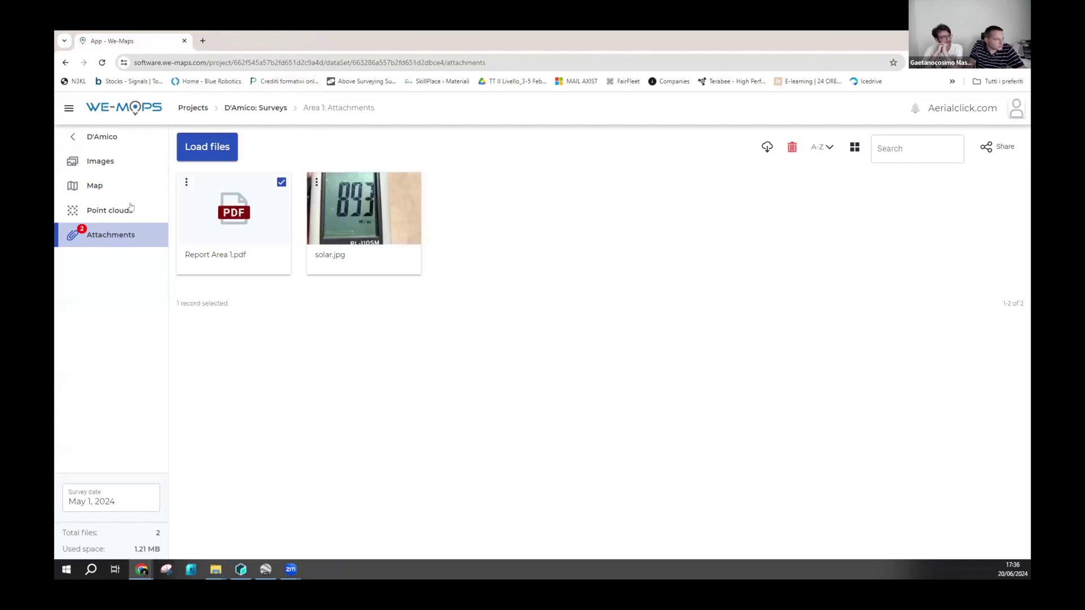
pyautogui.click(98, 187)
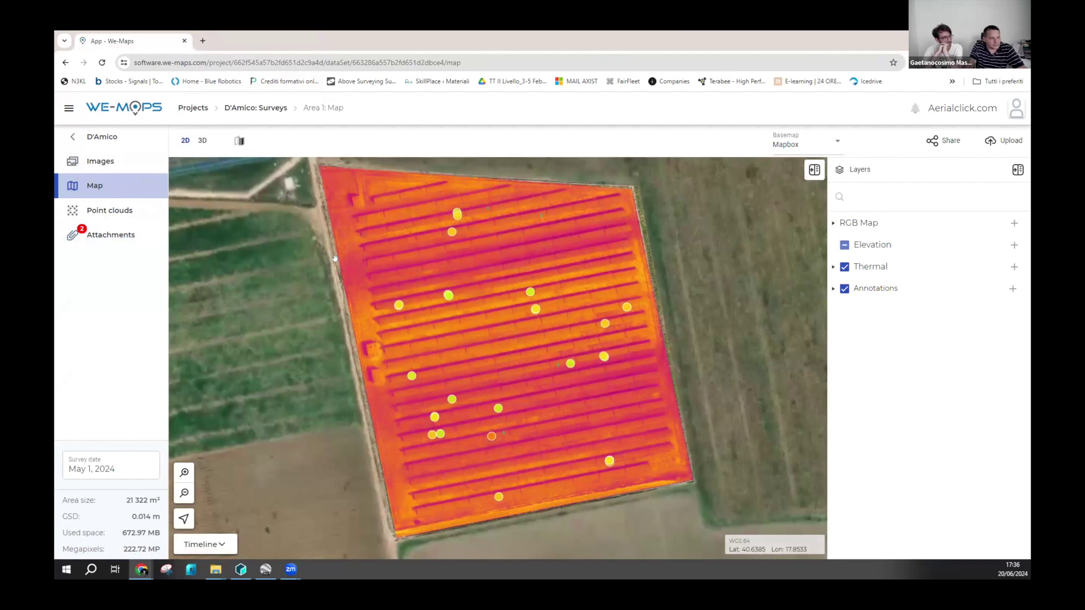
pyautogui.click(942, 141)
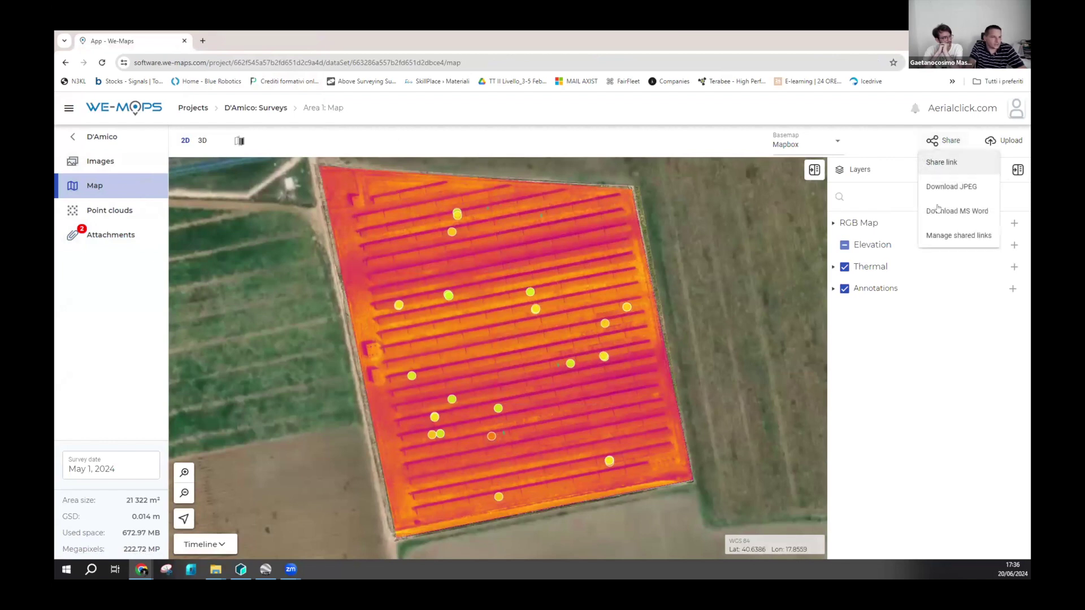
pyautogui.click(949, 163)
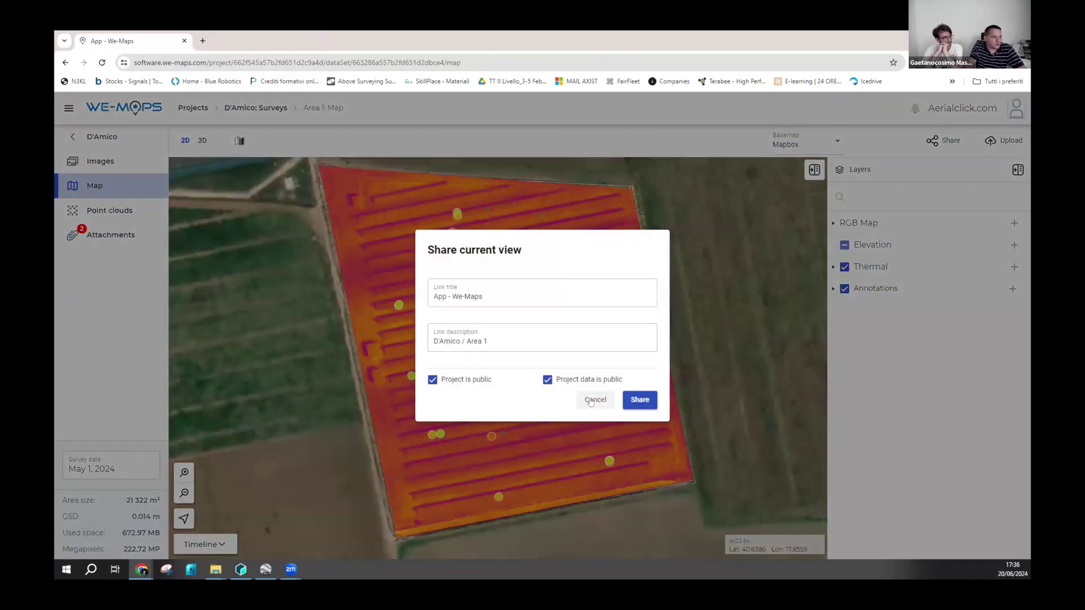
pyautogui.click(594, 400)
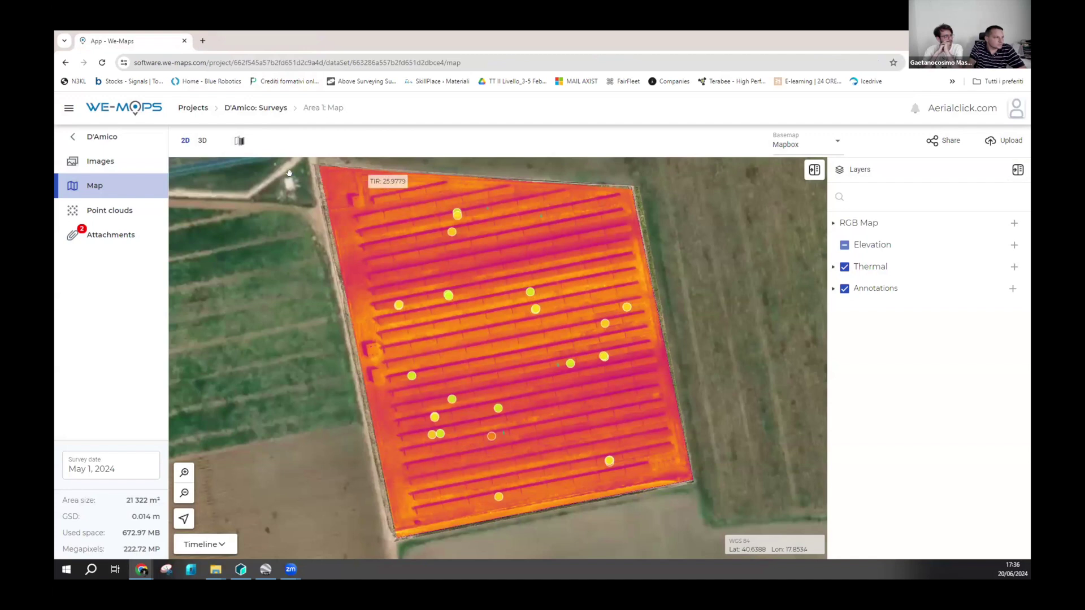
pyautogui.click(253, 109)
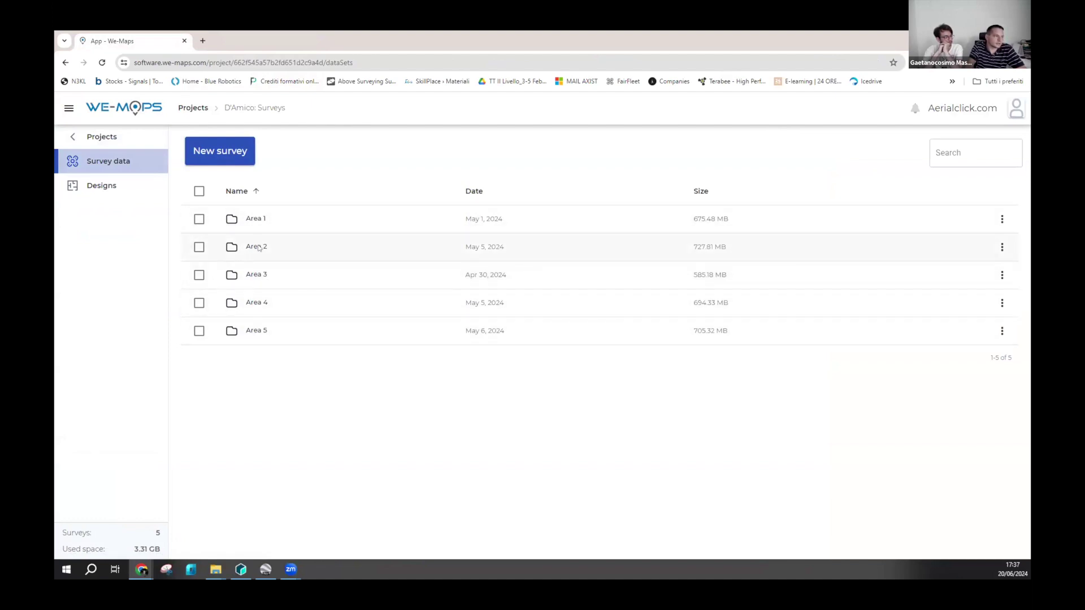
# Step: Open the Area 2 survey's thermal map and nudge it slightly right and down
pyautogui.click(257, 246)
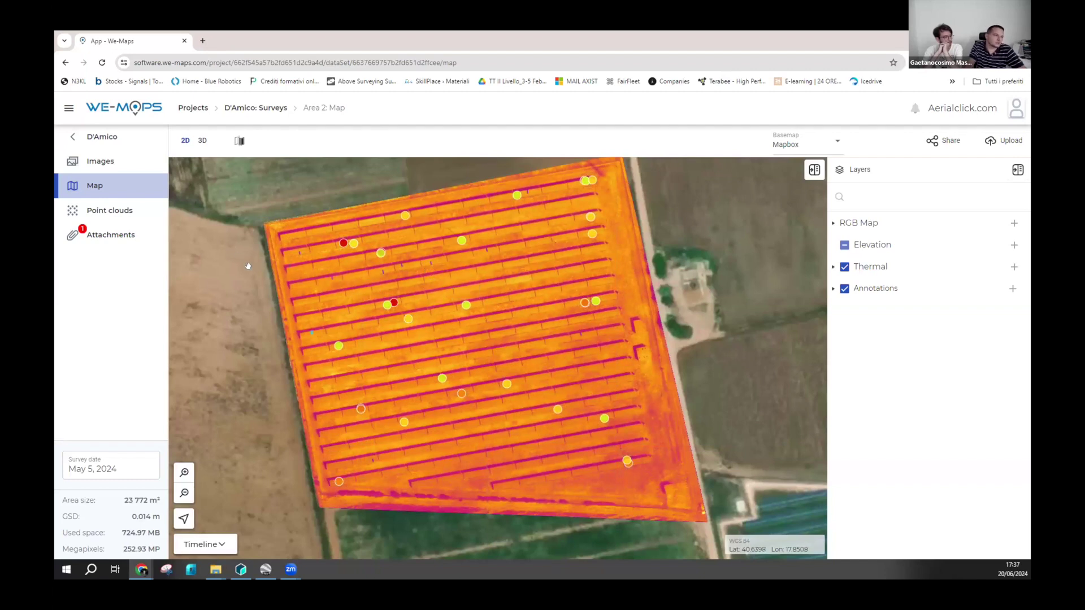
pyautogui.moveTo(232, 247); pyautogui.dragTo(248, 266)
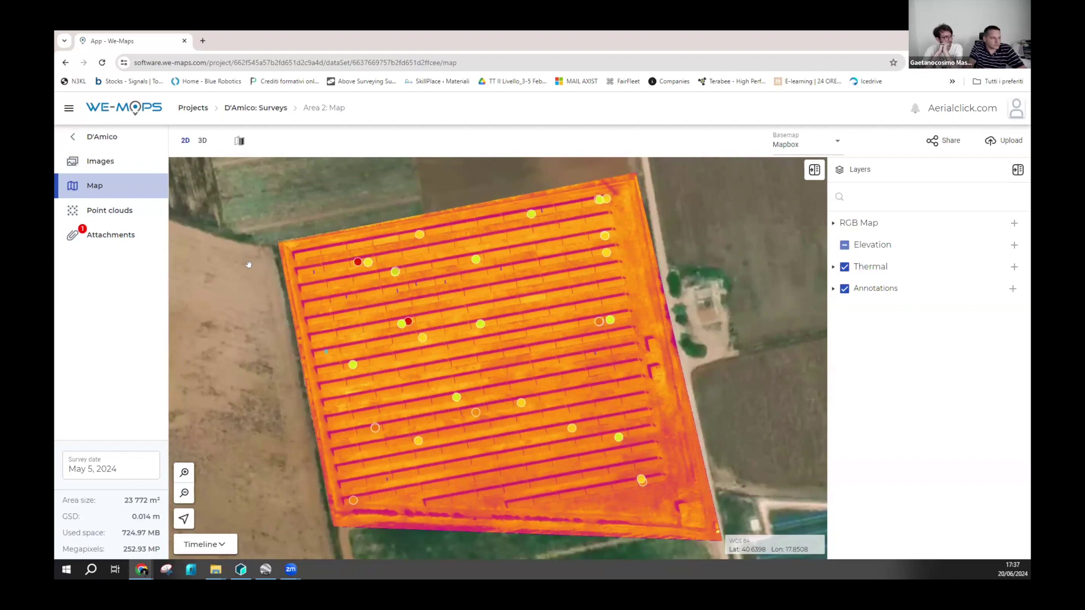